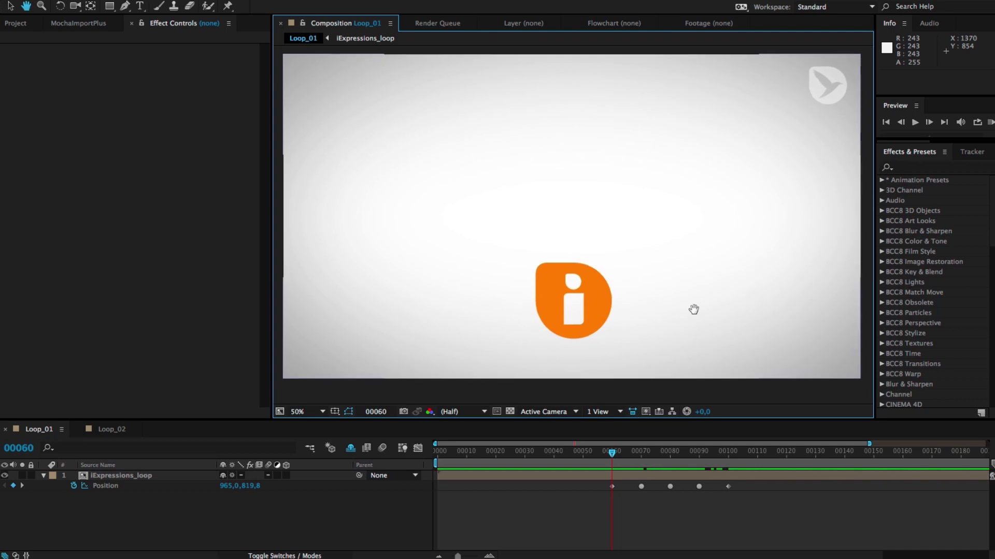
Scrub the timeline to preview the orange logo's existing position animation.
{"action": "left_click_drag", "start_coordinate": [693, 309], "coordinate": [699, 309]}
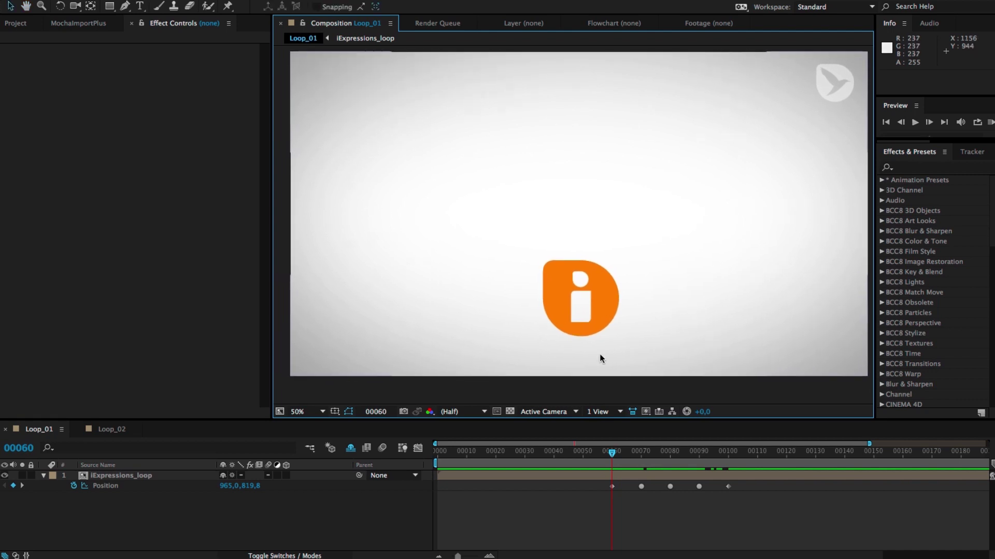
{"action": "left_click", "coordinate": [390, 518]}
{"action": "mouse_move", "coordinate": [613, 454]}
{"action": "left_mouse_down"}
{"action": "mouse_move", "coordinate": [720, 455]}
{"action": "mouse_move", "coordinate": [613, 470]}
{"action": "left_mouse_up"}
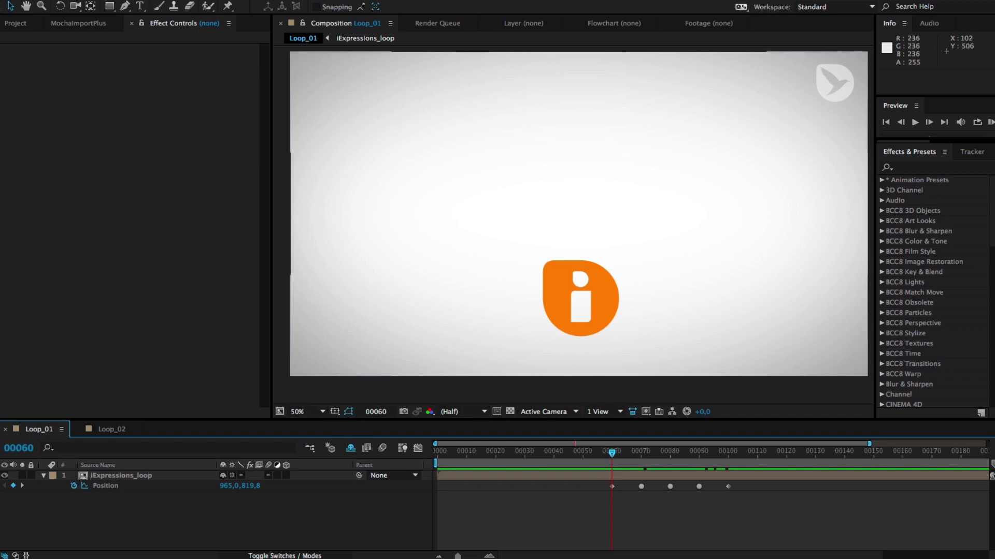
Open iExpressions.jsxbin and load Loop from the library's Movement Modifier category.
{"action": "left_click", "coordinate": [298, 1]}
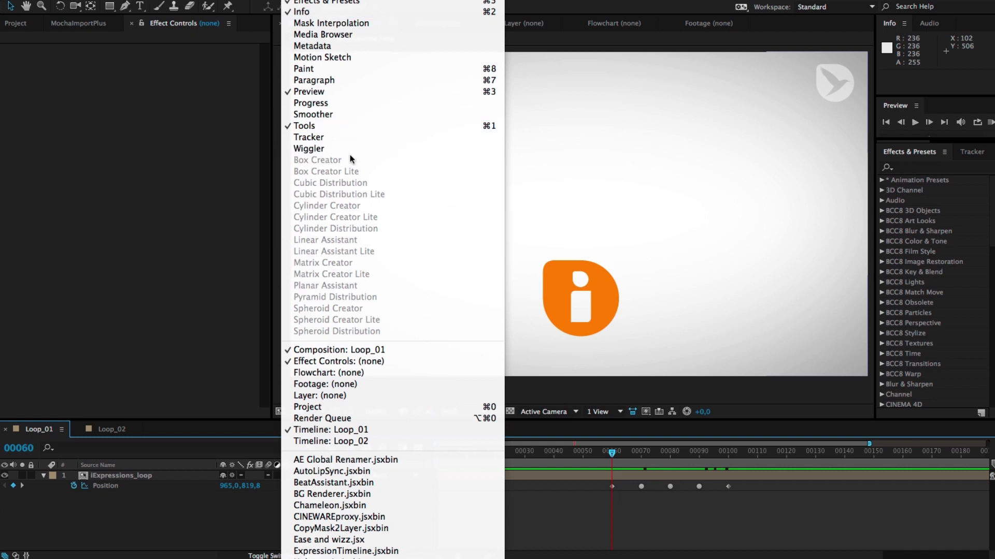
{"action": "scroll", "coordinate": [357, 477], "scroll_direction": "down", "scroll_amount": 5}
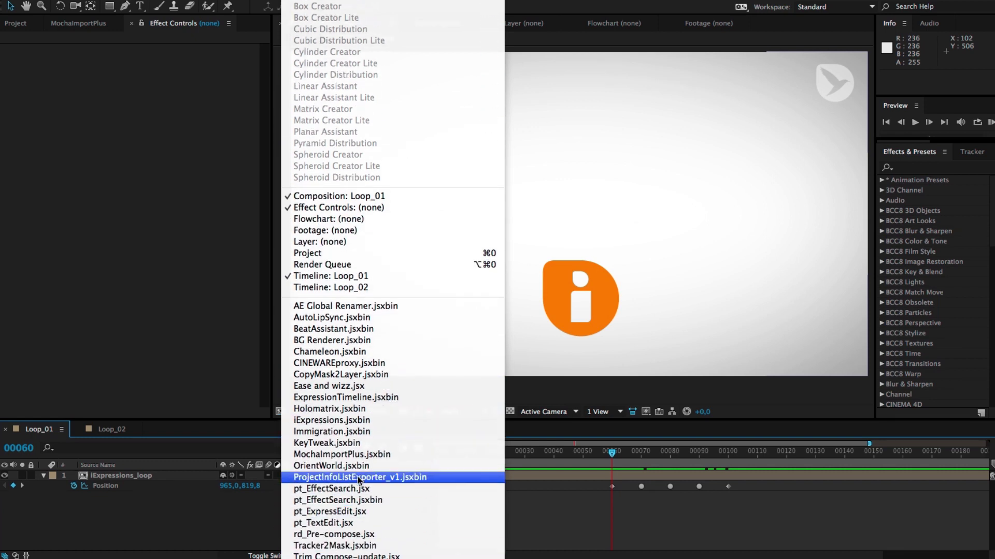
{"action": "left_click", "coordinate": [354, 422]}
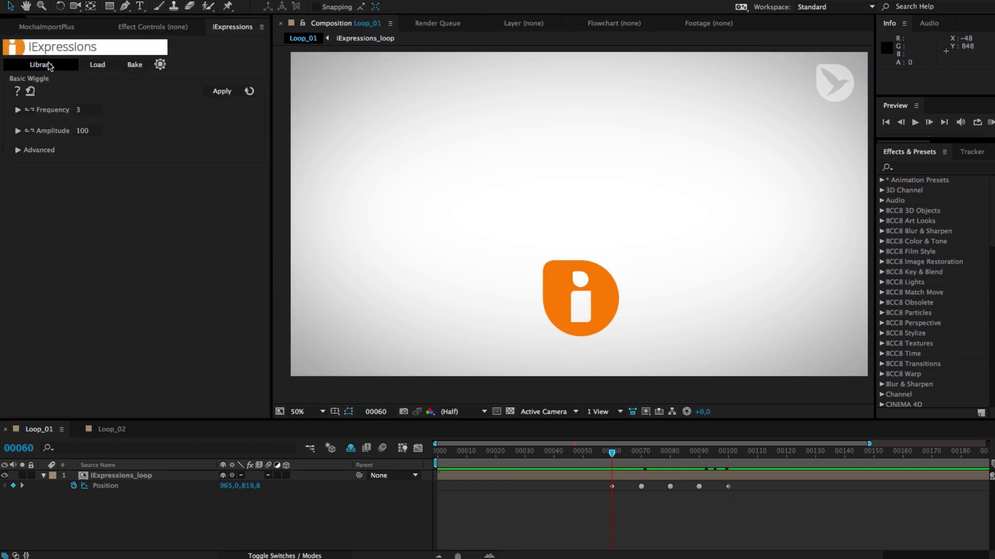
{"action": "left_click", "coordinate": [46, 64]}
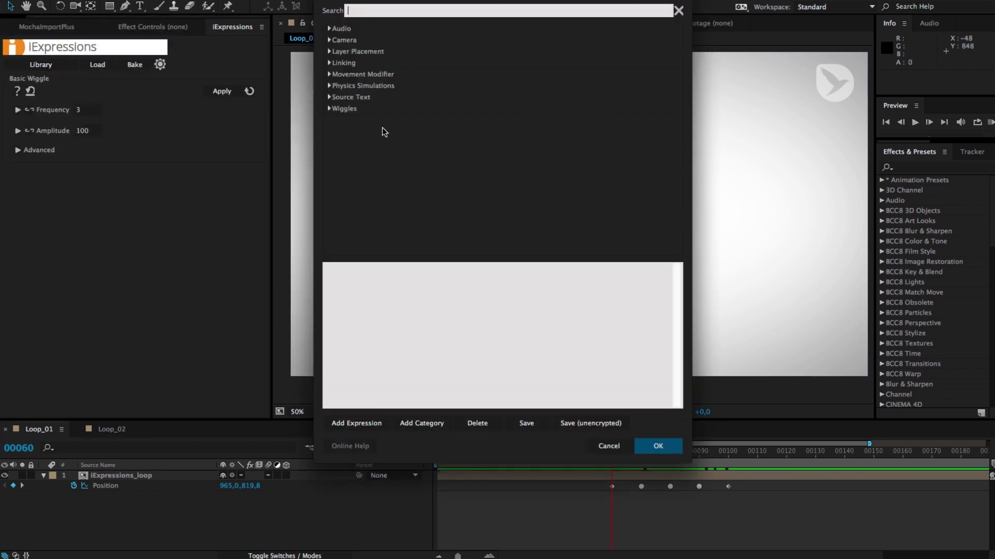
{"action": "left_click", "coordinate": [328, 74]}
{"action": "left_click", "coordinate": [351, 88]}
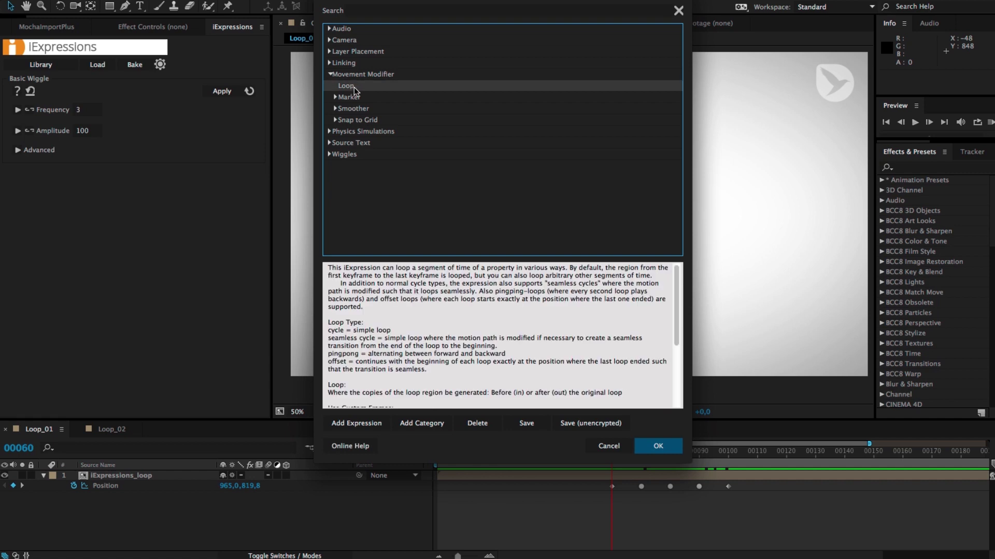
{"action": "left_click", "coordinate": [654, 444]}
{"action": "left_click", "coordinate": [129, 109]}
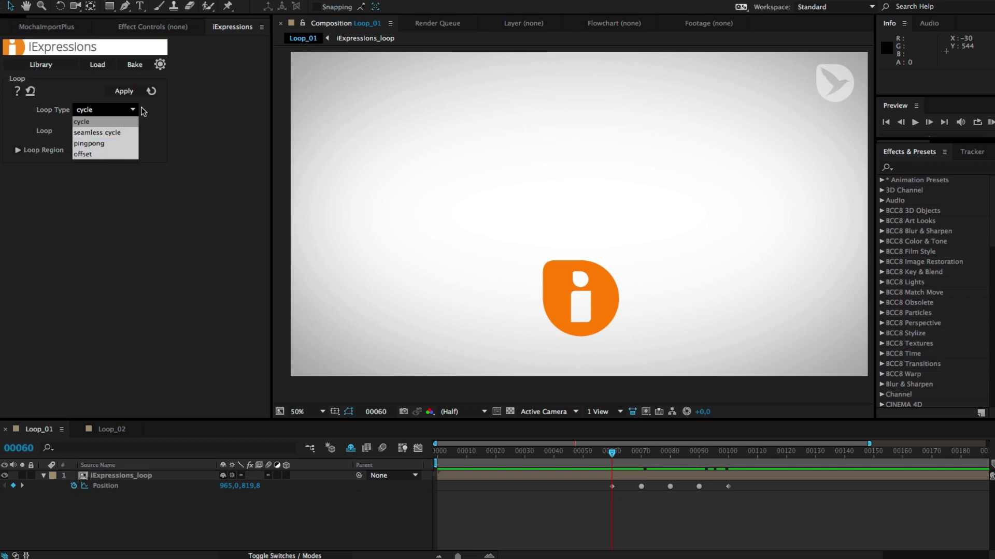
Apply the cycle Loop expression to the logo's Position and preview the repeating motion.
{"action": "left_click", "coordinate": [174, 122]}
{"action": "left_click", "coordinate": [126, 487]}
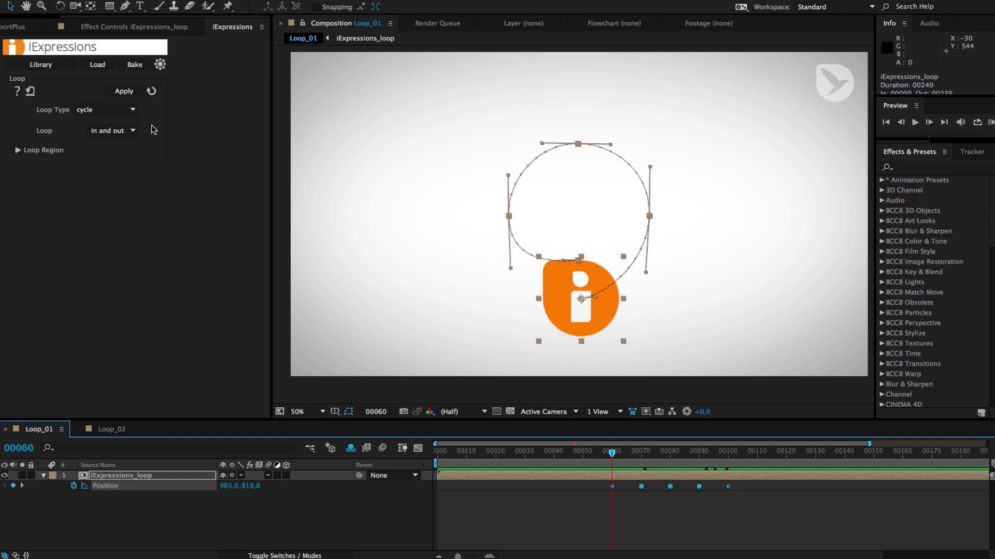
{"action": "left_click", "coordinate": [123, 91]}
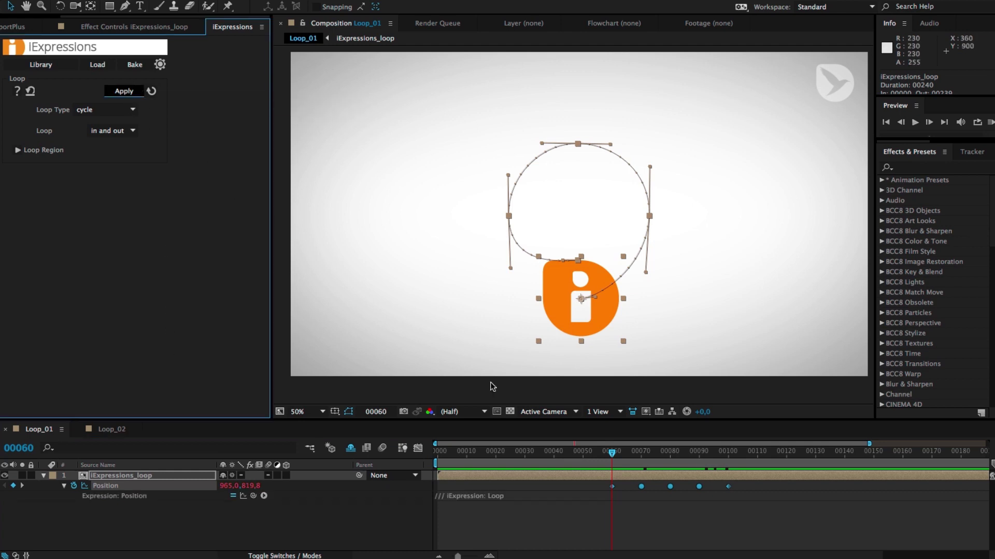
{"action": "left_click_drag", "start_coordinate": [611, 453], "coordinate": [794, 493]}
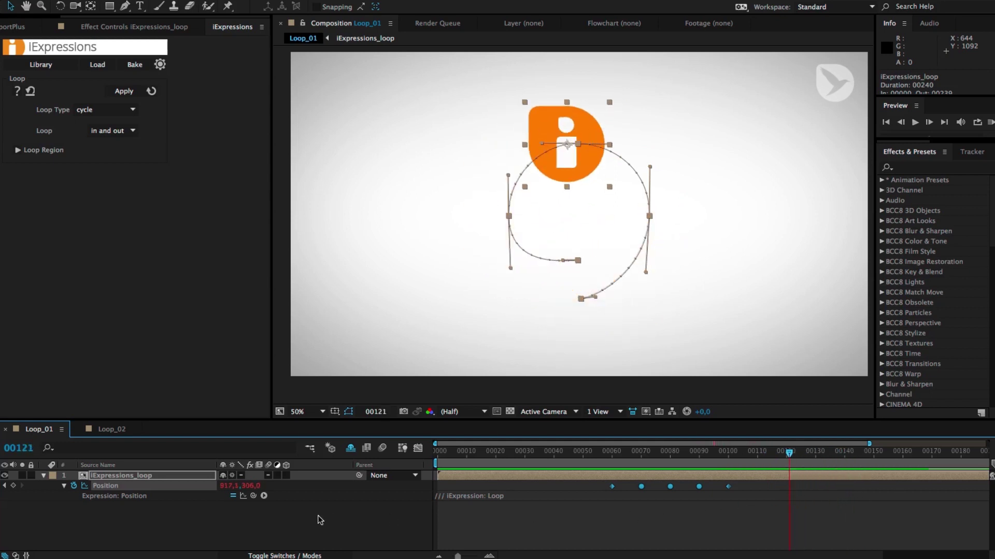
{"action": "left_click", "coordinate": [318, 516]}
{"action": "left_click", "coordinate": [699, 487]}
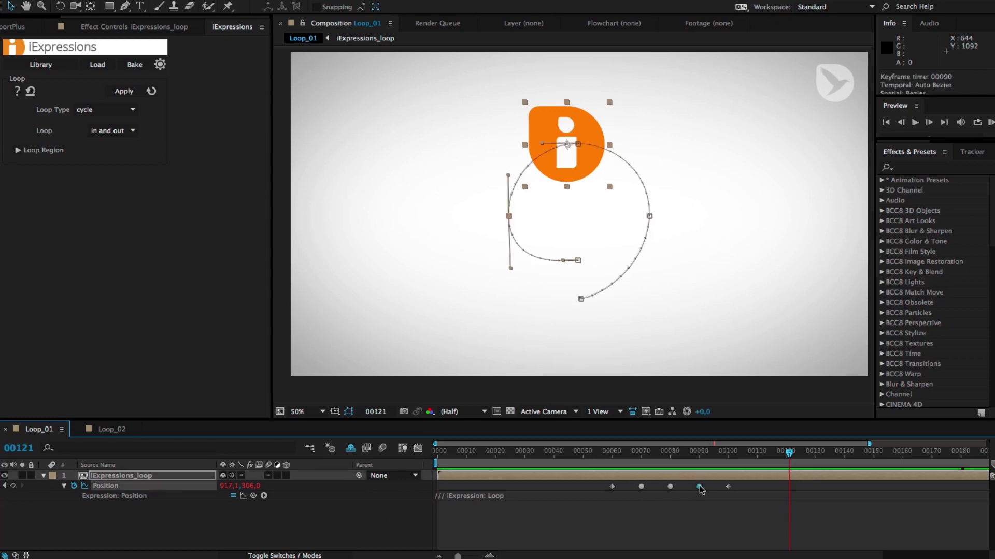
{"action": "left_click_drag", "start_coordinate": [507, 218], "coordinate": [539, 214]}
{"action": "left_click", "coordinate": [781, 455]}
{"action": "left_click_drag", "start_coordinate": [782, 455], "coordinate": [736, 479]}
{"action": "key", "text": "ctrl+z"}
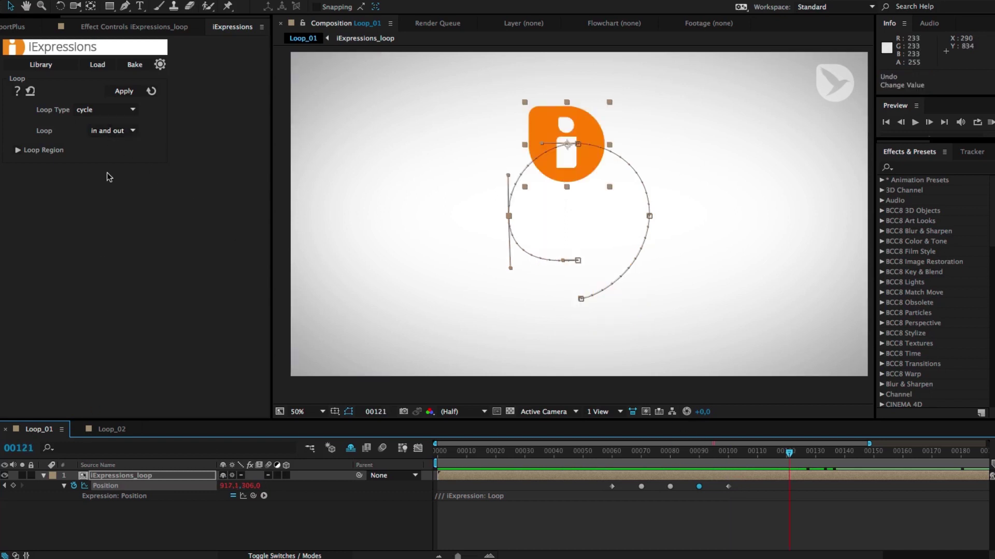
Reapply the Position loop as seamless cycle and preview it around frame 00076.
{"action": "left_click", "coordinate": [111, 111]}
{"action": "left_click", "coordinate": [106, 134]}
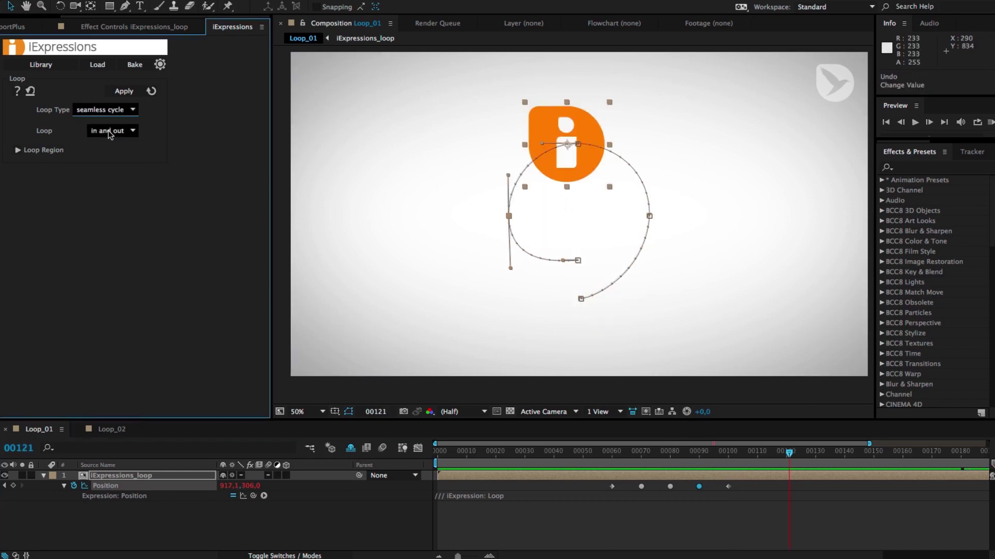
{"action": "left_click", "coordinate": [133, 93]}
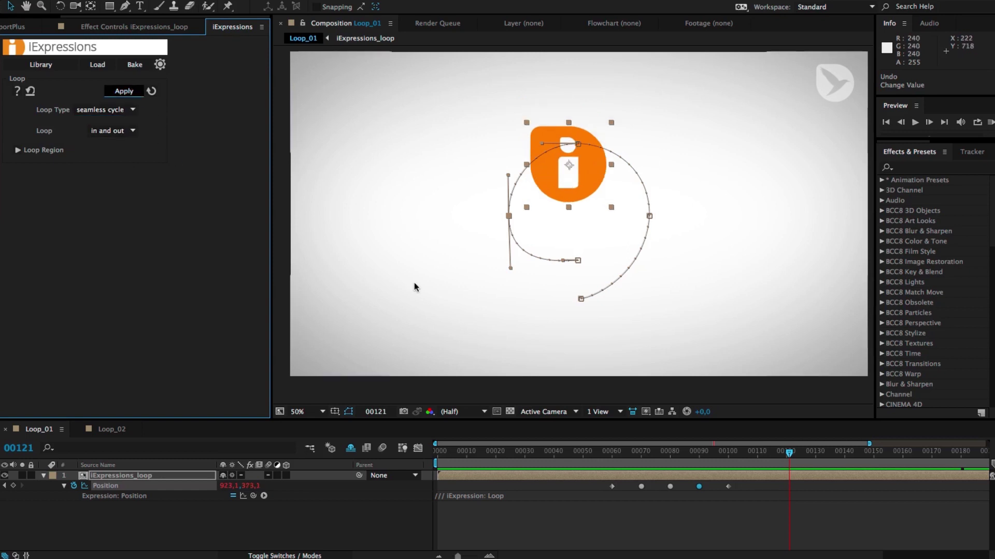
{"action": "left_click_drag", "start_coordinate": [616, 453], "coordinate": [611, 495]}
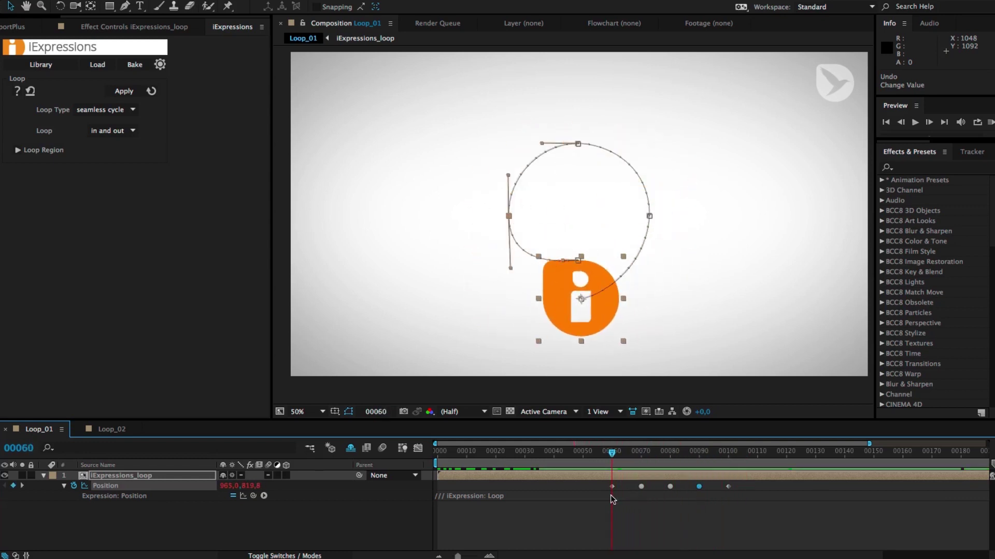
Switch the Loop Type to pingpong and preview the logo's back-and-forth motion.
{"action": "left_click", "coordinate": [114, 110]}
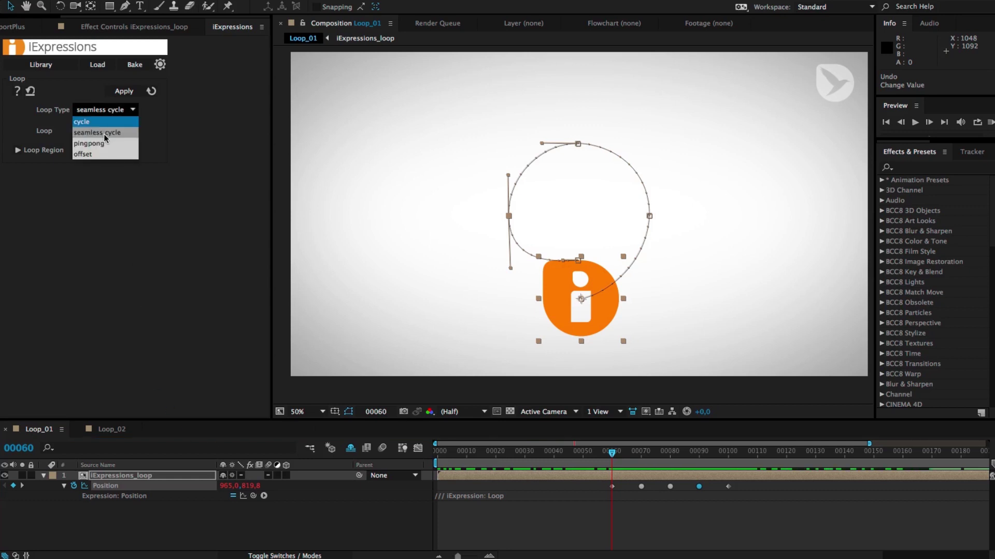
{"action": "left_click", "coordinate": [102, 145]}
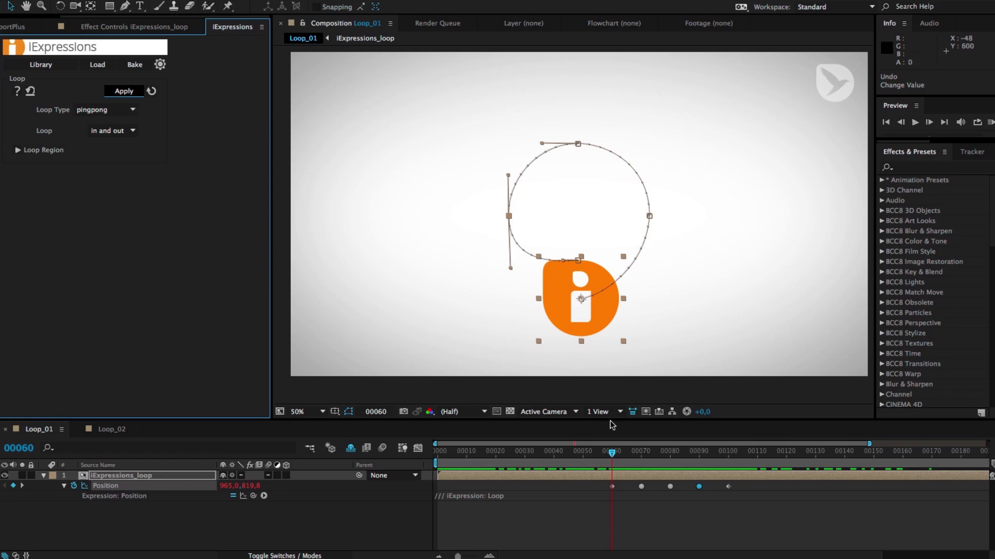
{"action": "left_click_drag", "start_coordinate": [626, 453], "coordinate": [501, 510]}
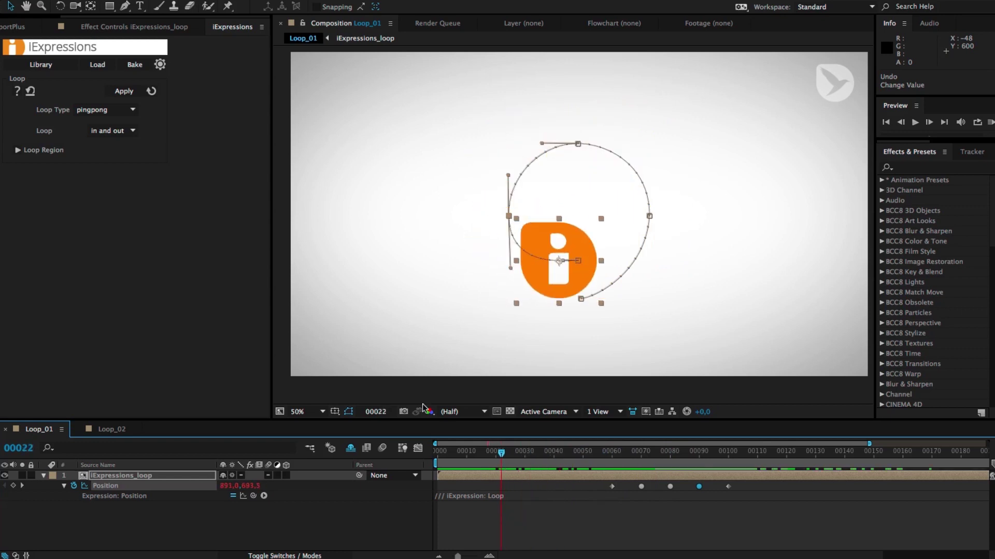
Apply the offset loop to Position, show the post-expression path, and preview the stacked circles.
{"action": "left_click", "coordinate": [127, 112]}
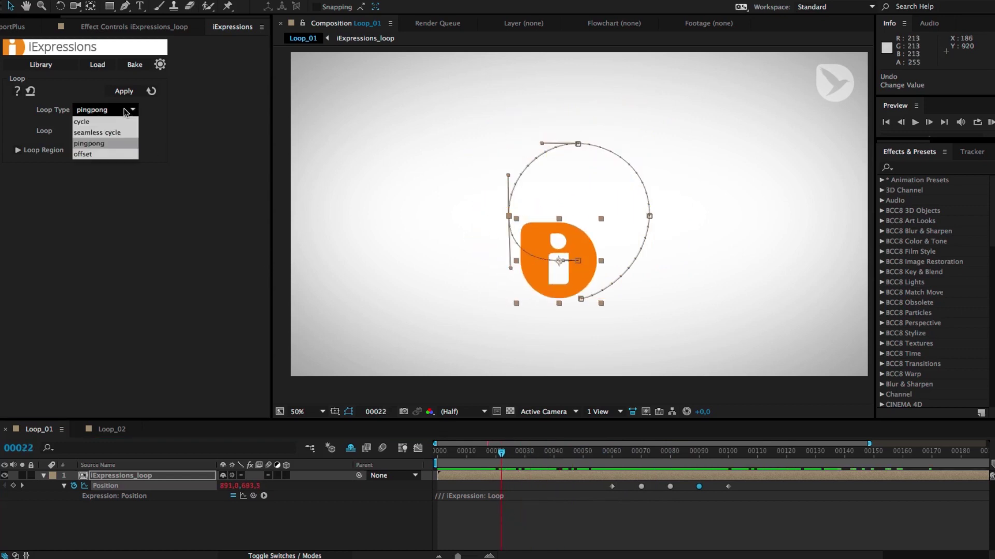
{"action": "left_click", "coordinate": [99, 155]}
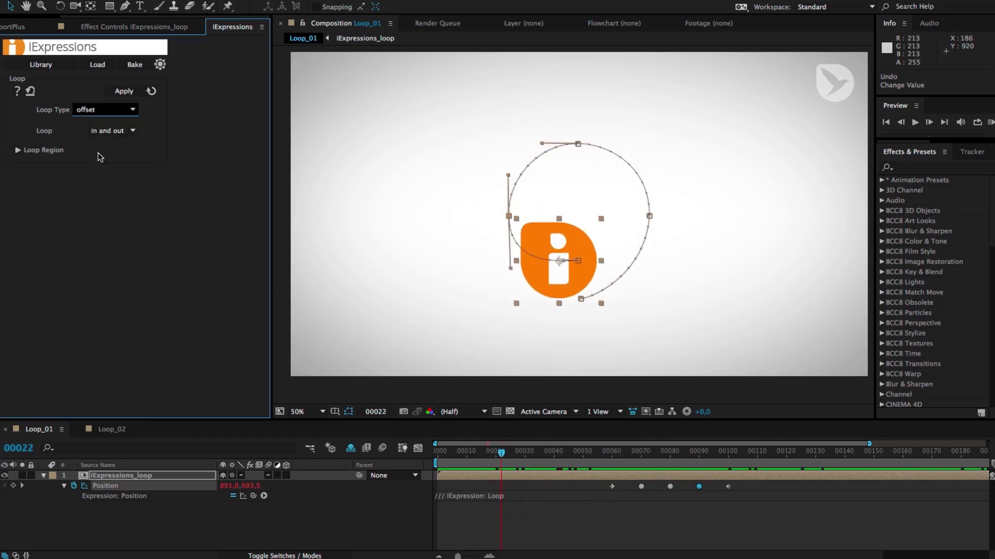
{"action": "left_click", "coordinate": [123, 91]}
{"action": "left_click_drag", "start_coordinate": [502, 453], "coordinate": [826, 508]}
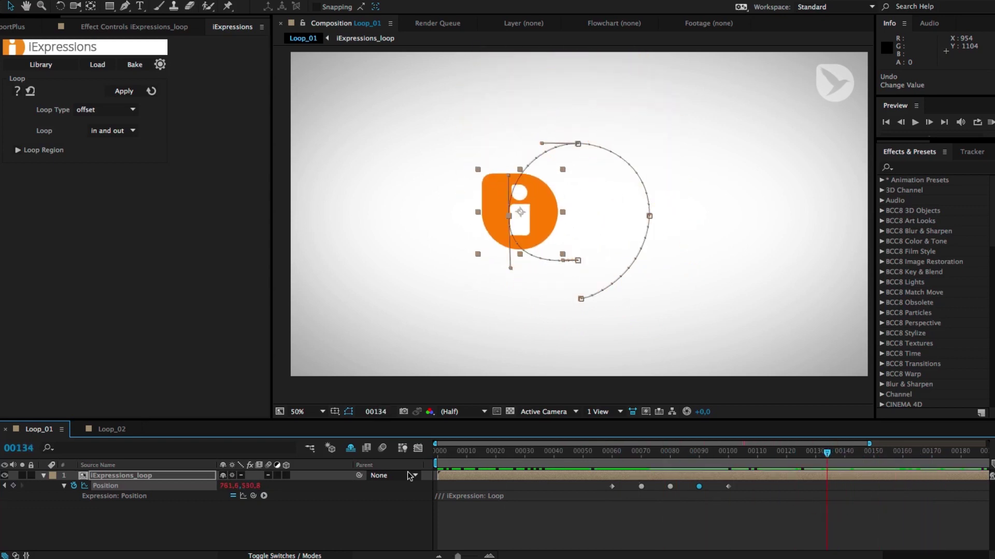
{"action": "left_click", "coordinate": [244, 497]}
{"action": "left_click_drag", "start_coordinate": [476, 455], "coordinate": [577, 495]}
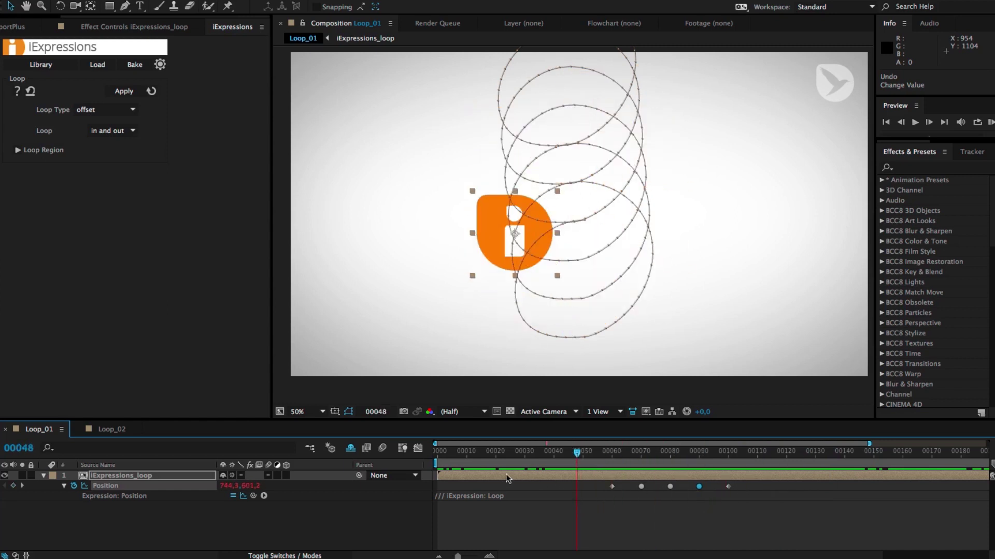
Open Loop_02, keep looping in and out, and expand Loop Region (start 0, end 100).
{"action": "left_click", "coordinate": [111, 429]}
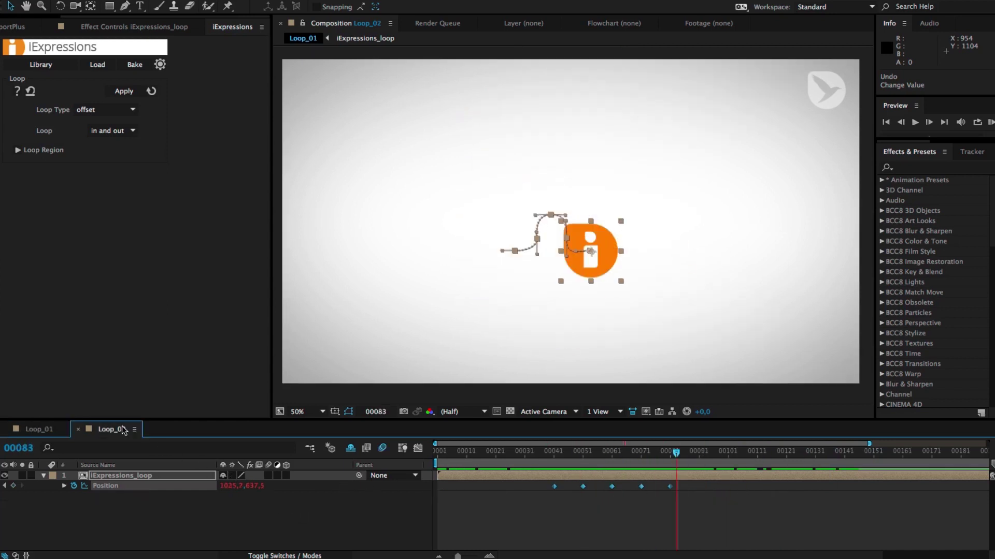
{"action": "left_click_drag", "start_coordinate": [475, 452], "coordinate": [452, 555]}
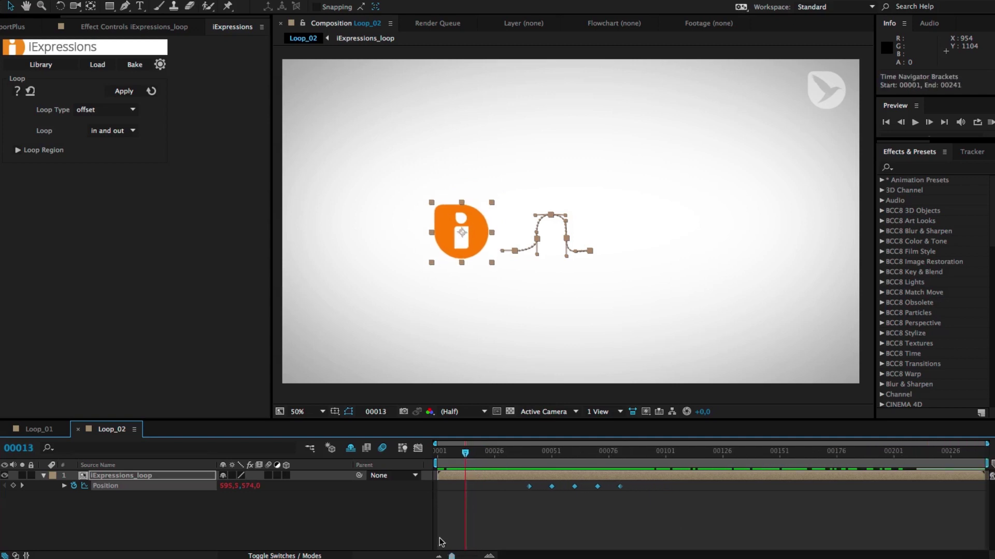
{"action": "left_click", "coordinate": [129, 132]}
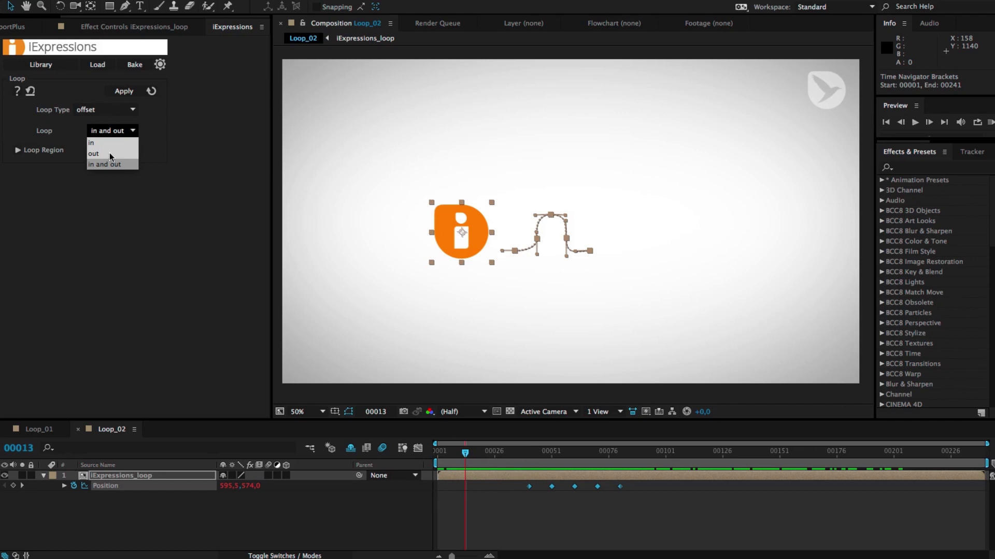
{"action": "left_click", "coordinate": [192, 247]}
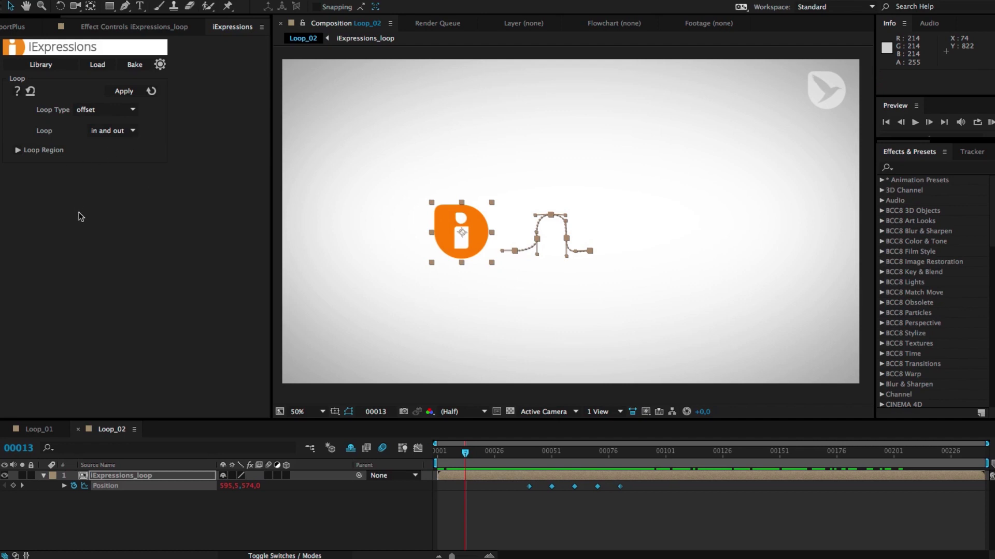
{"action": "left_click", "coordinate": [17, 149]}
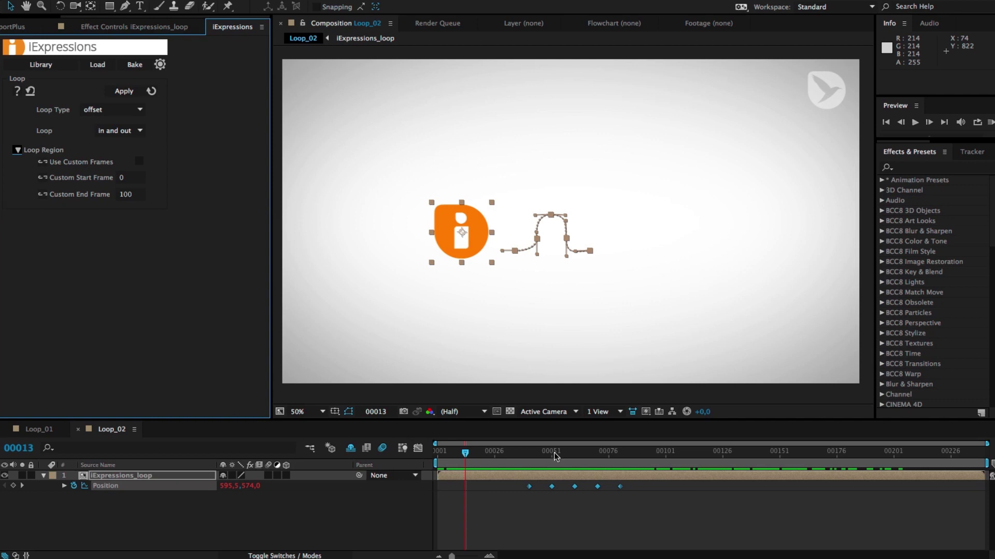
Enable Use Custom Frames with start frame 51 and end frame 71, then preview the loop.
{"action": "mouse_move", "coordinate": [554, 456]}
{"action": "left_mouse_down"}
{"action": "mouse_move", "coordinate": [595, 466]}
{"action": "mouse_move", "coordinate": [554, 472]}
{"action": "left_mouse_up"}
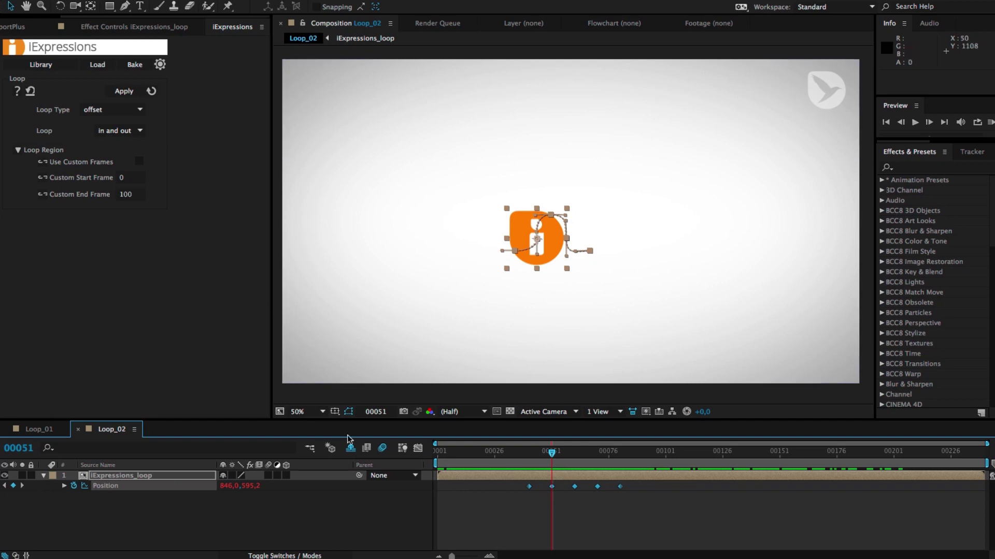
{"action": "left_click", "coordinate": [139, 162]}
{"action": "left_click", "coordinate": [133, 179]}
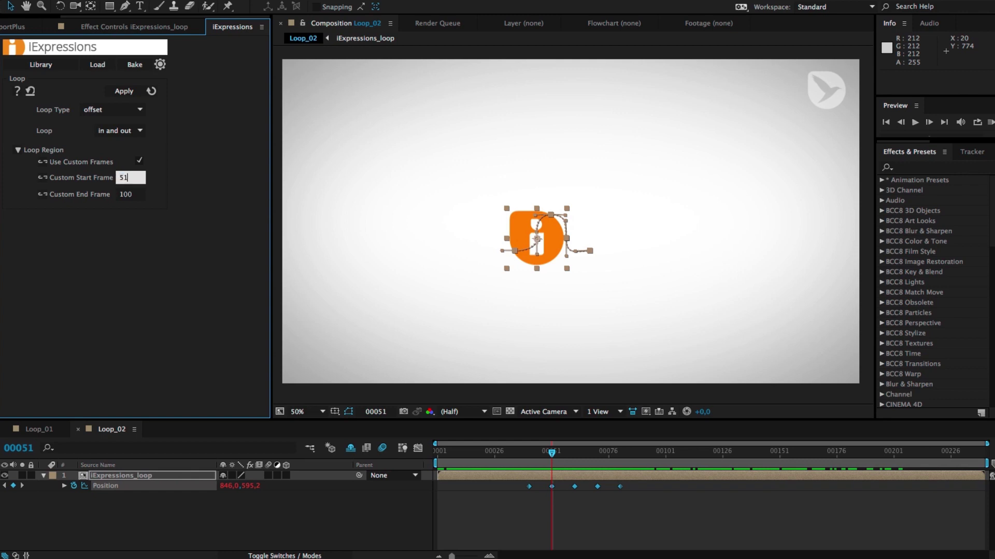
{"action": "type", "text": "71"}
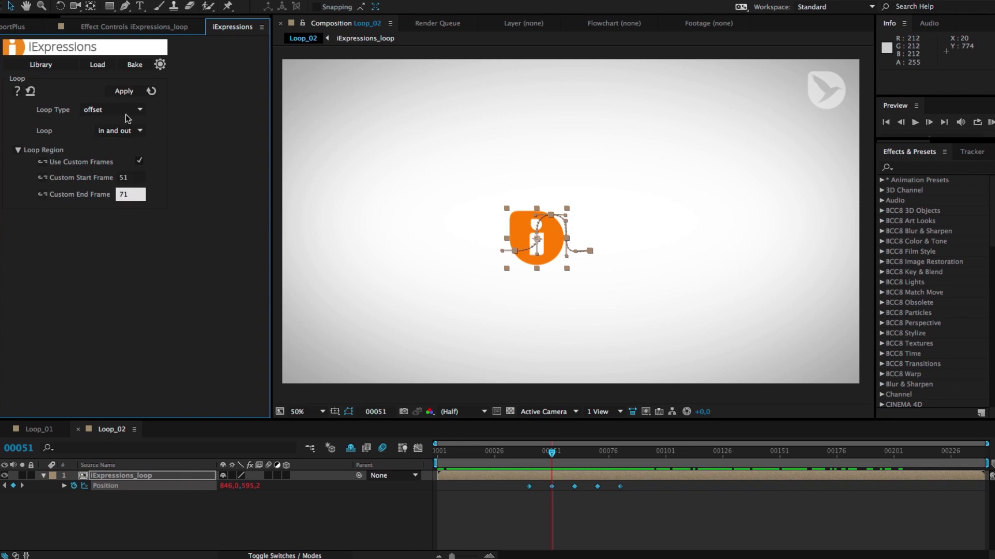
{"action": "key", "text": "Return"}
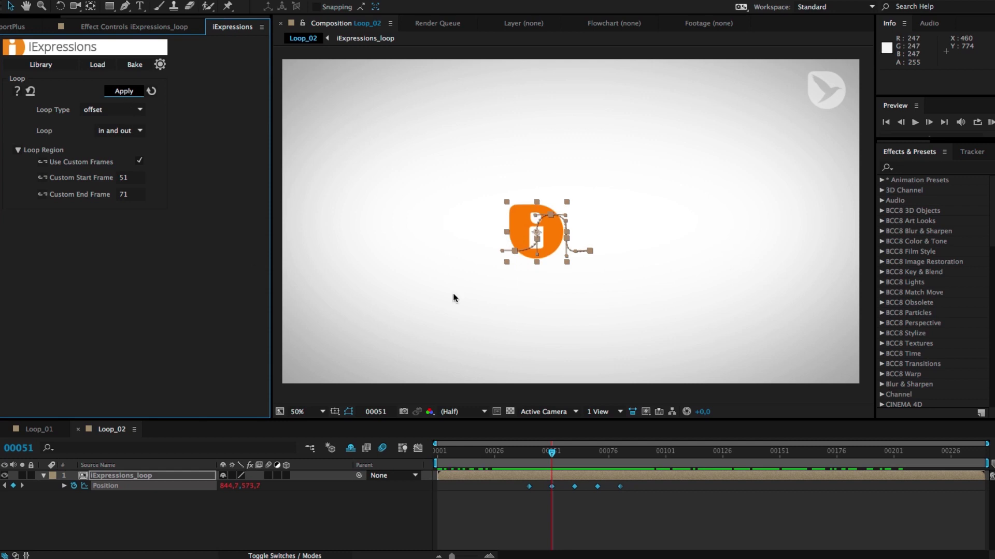
{"action": "left_click_drag", "start_coordinate": [552, 452], "coordinate": [467, 529]}
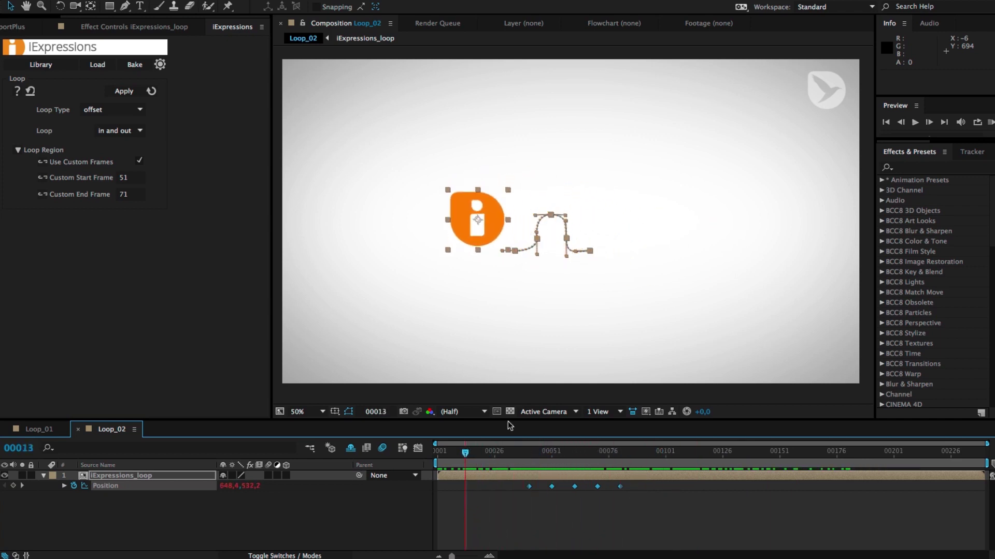